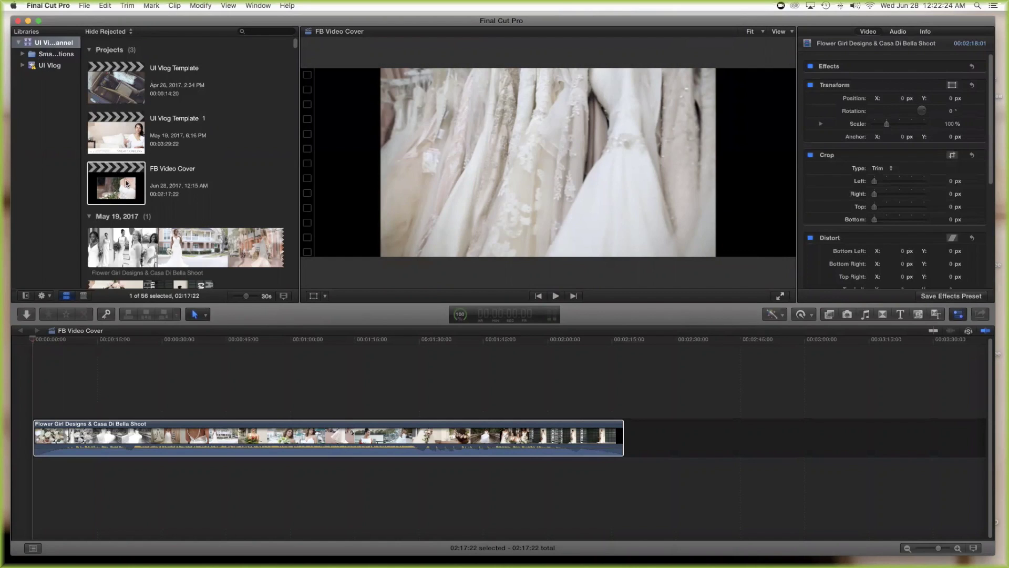
# Review the FB Video Cover project's video format options, including 1080p HD and Custom, without changing the project settings
pyautogui.click(118, 187)
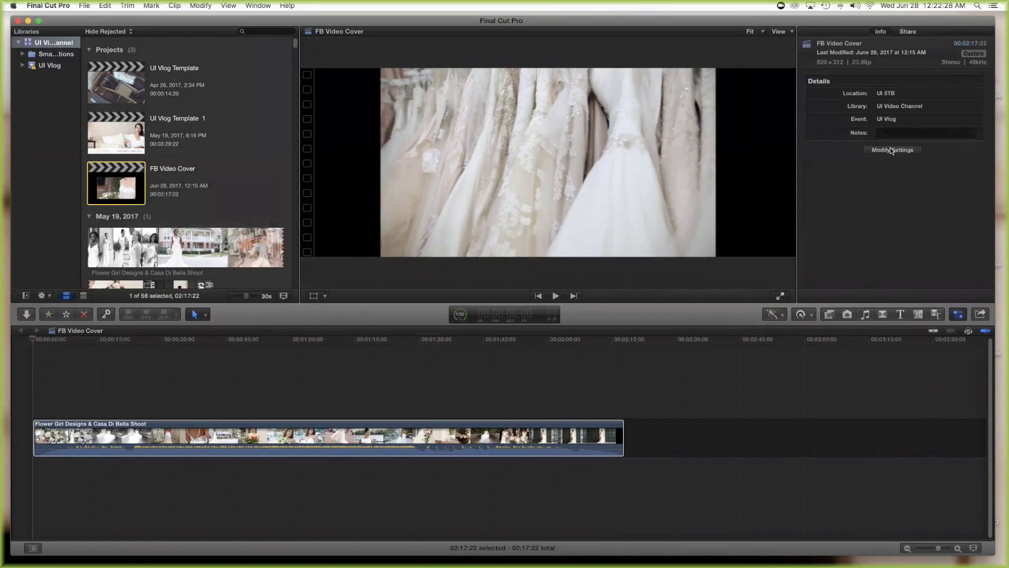
pyautogui.click(892, 150)
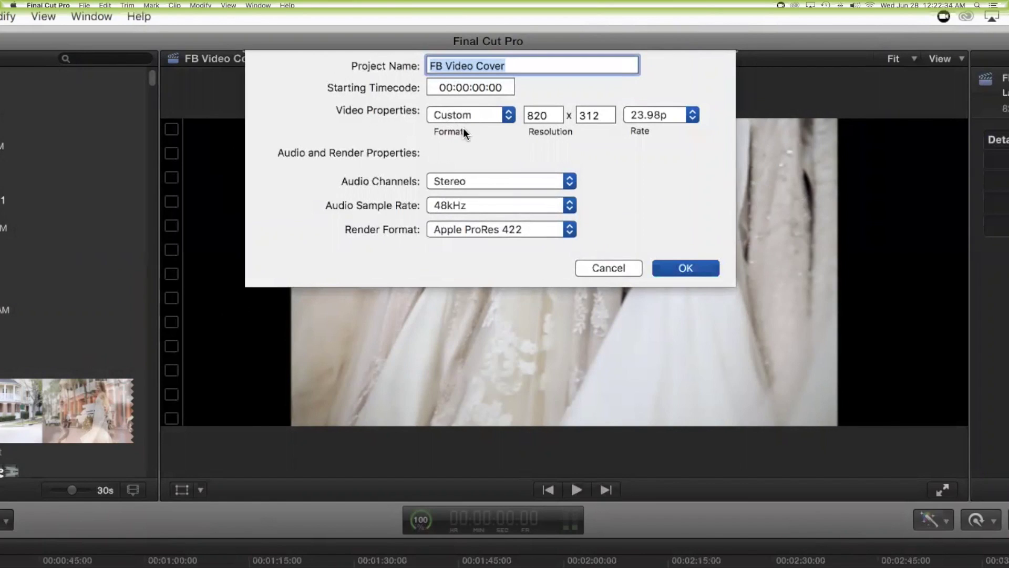
pyautogui.click(459, 116)
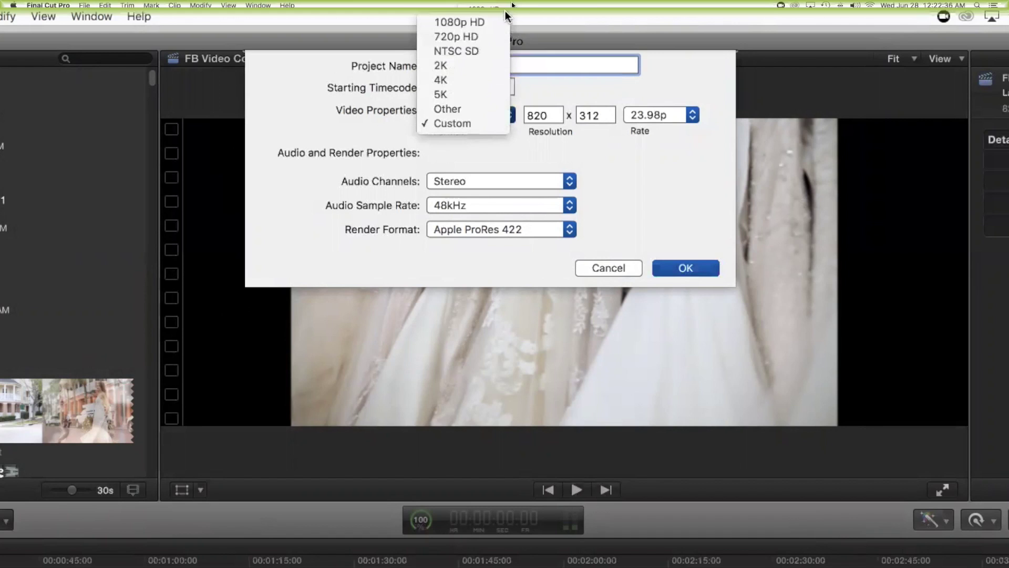
pyautogui.click(468, 22)
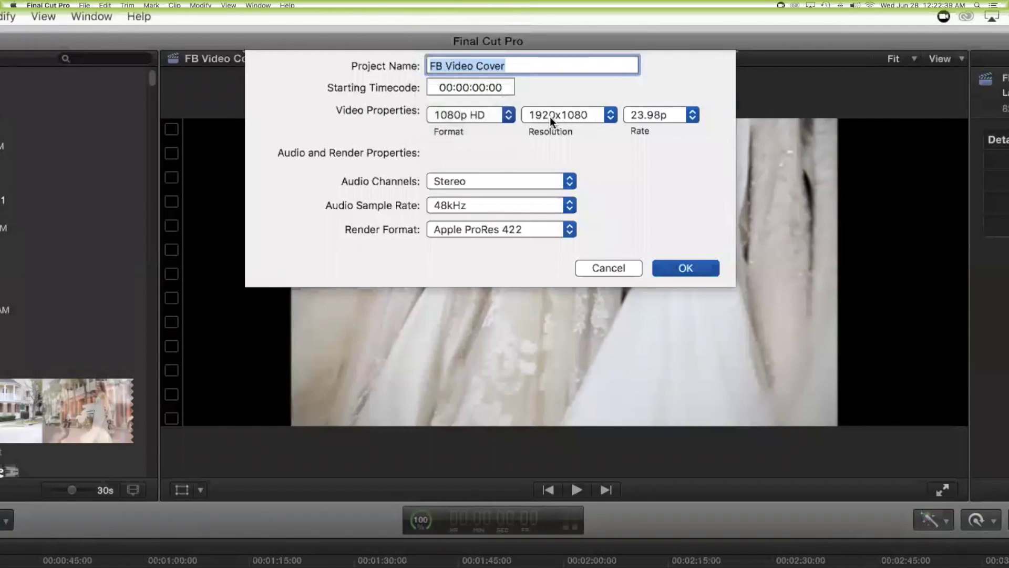
pyautogui.click(466, 115)
pyautogui.click(481, 213)
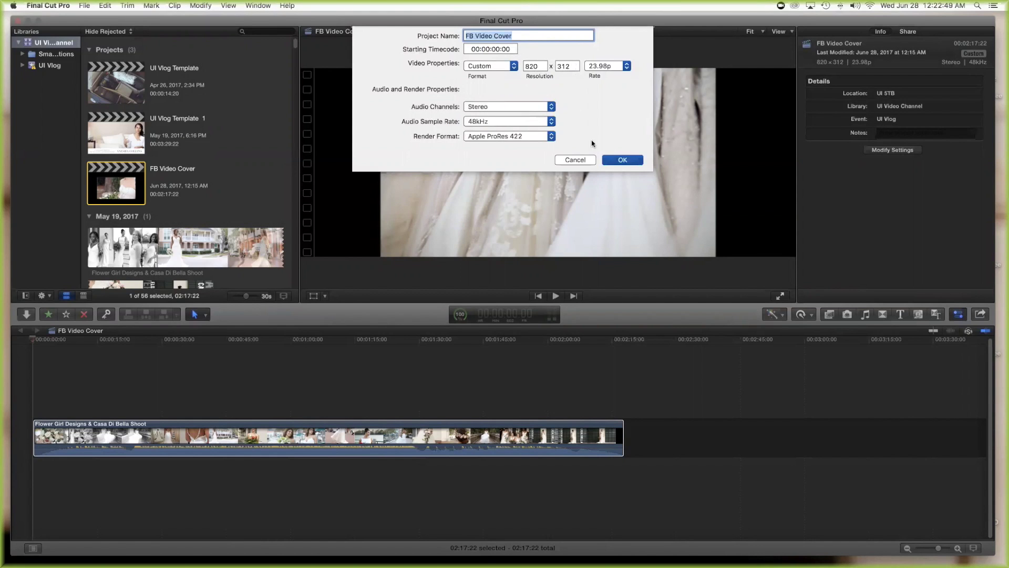
pyautogui.click(569, 160)
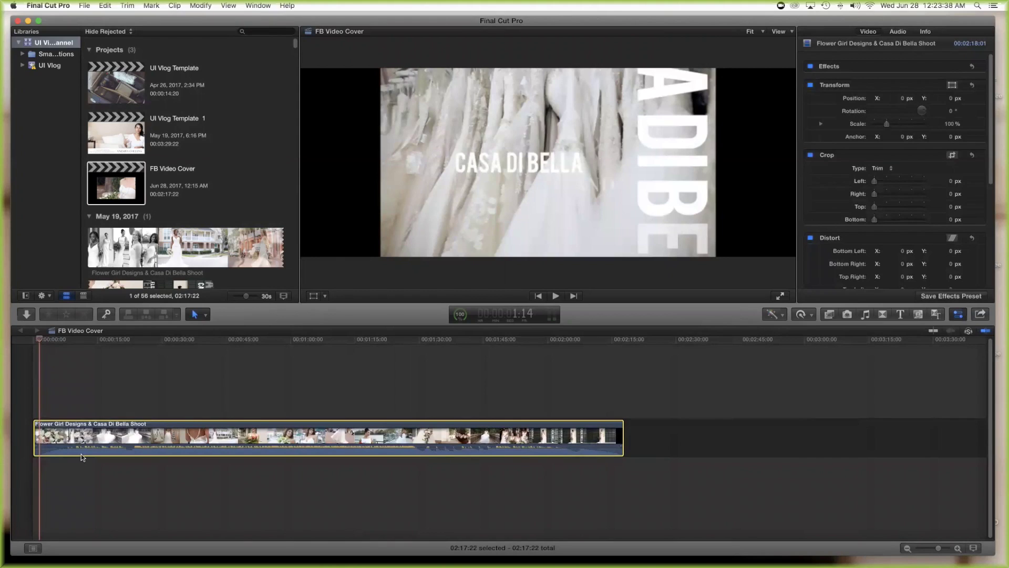
# Lower the wedding clip's audio level and delete its section before the cut at 47:11
pyautogui.moveTo(83, 446); pyautogui.dragTo(89, 449)
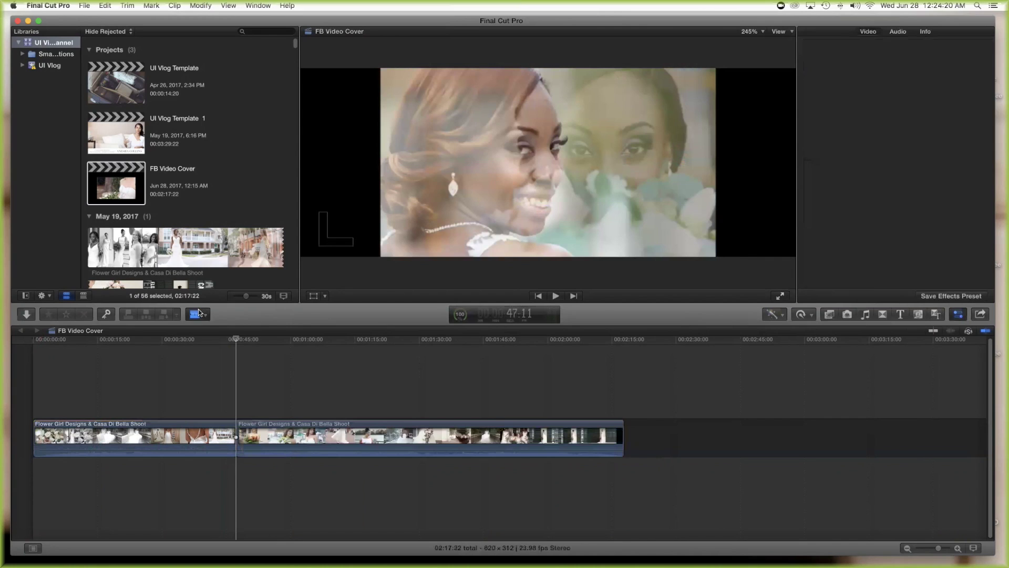
pyautogui.click(198, 314)
pyautogui.click(210, 329)
pyautogui.click(114, 428)
pyautogui.press('Delete')
# Lift the remaining wedding clip from the storyline
pyautogui.click(113, 427)
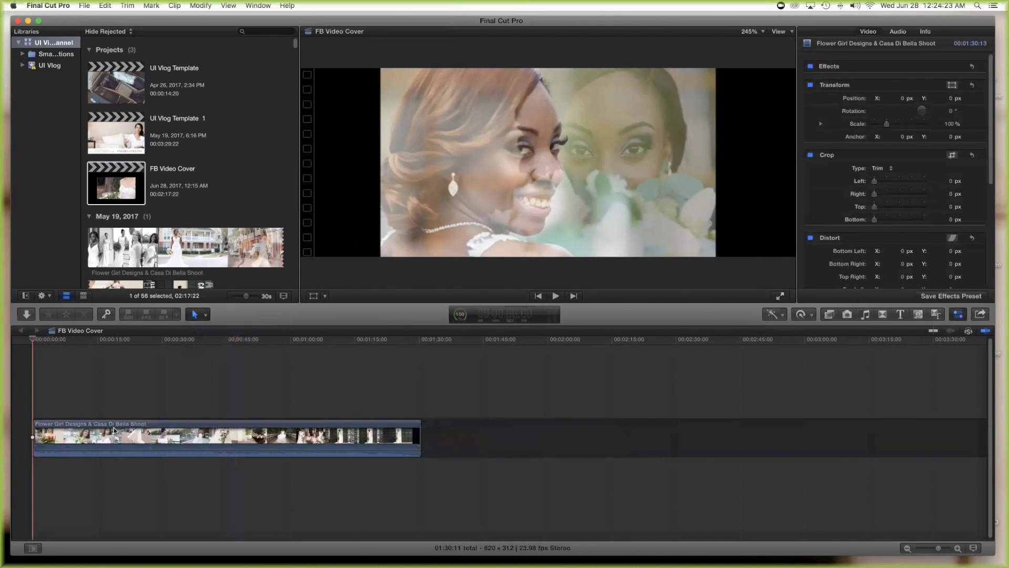
pyautogui.rightClick(92, 430)
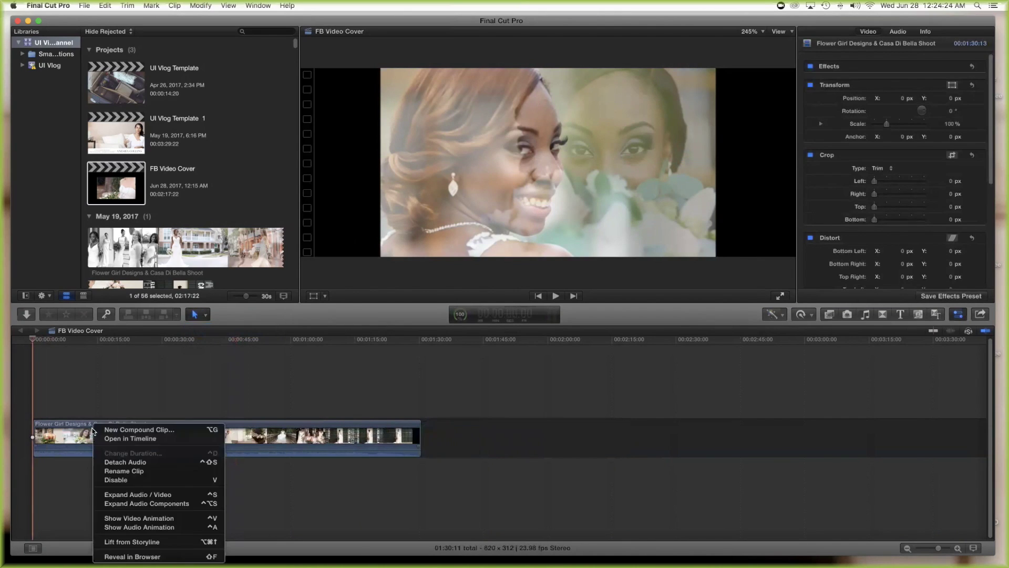
pyautogui.click(134, 542)
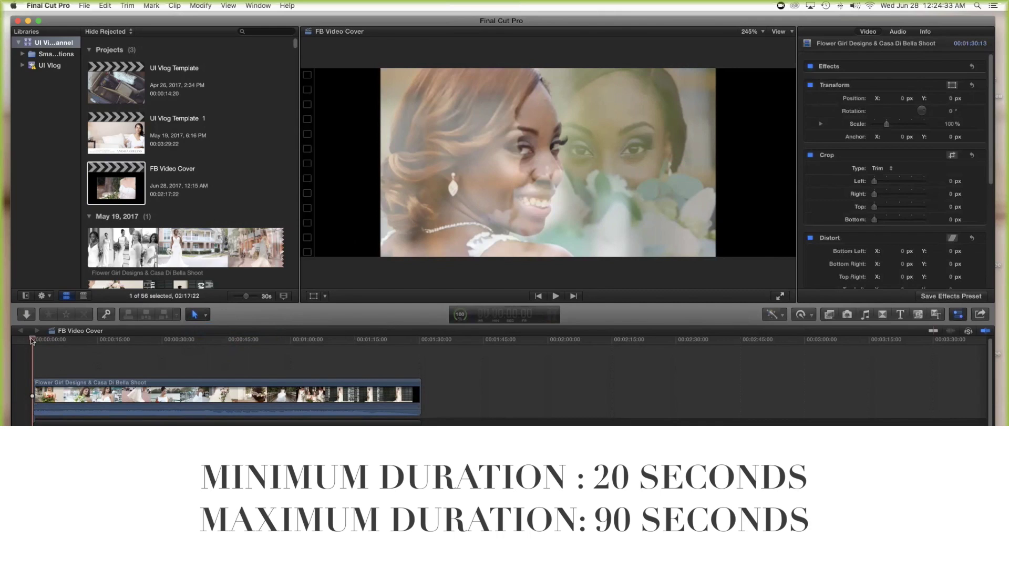
# Trim the end of the lifted clip back to 1:09:21
pyautogui.moveTo(32, 340); pyautogui.dragTo(290, 341)
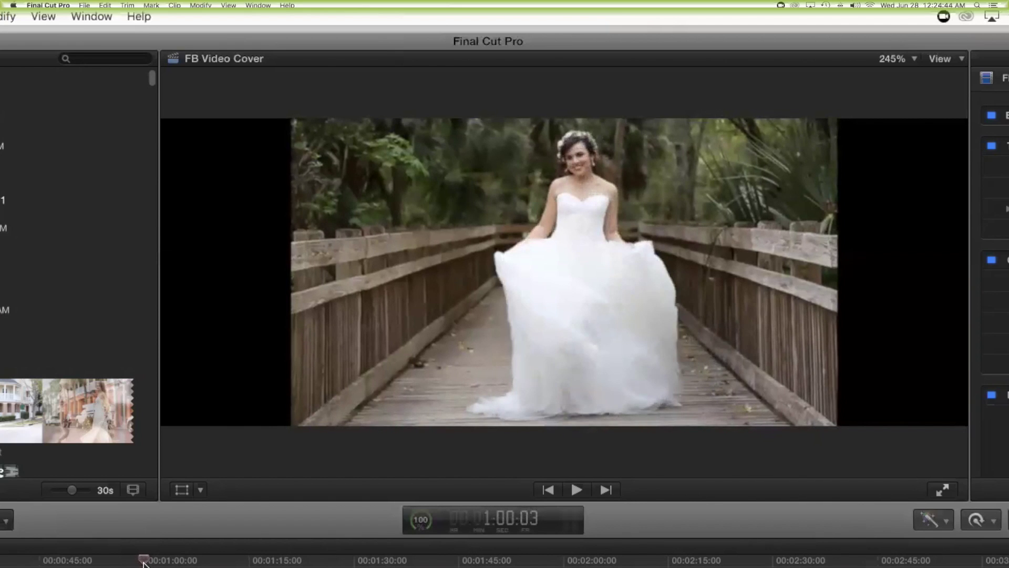
pyautogui.moveTo(144, 561); pyautogui.dragTo(204, 567)
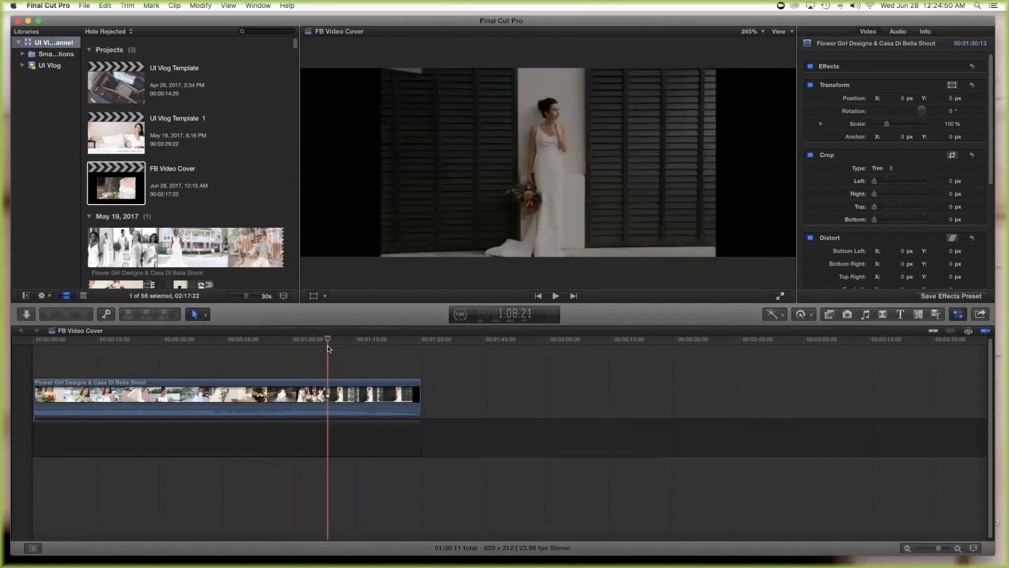
pyautogui.moveTo(327, 346)
pyautogui.mouseDown()
pyautogui.moveTo(342, 345)
pyautogui.moveTo(332, 348)
pyautogui.mouseUp()
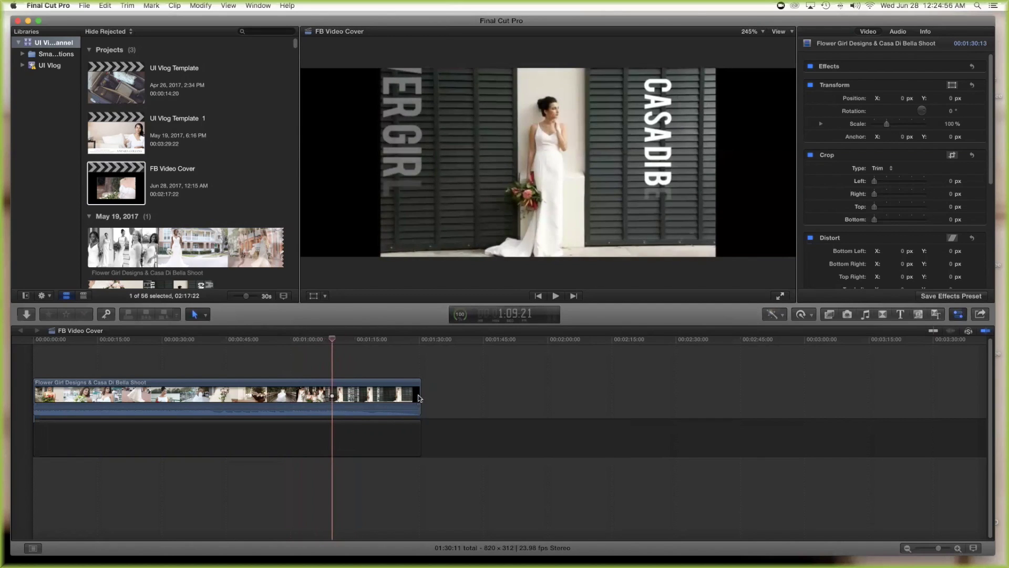
pyautogui.moveTo(417, 395); pyautogui.dragTo(332, 395)
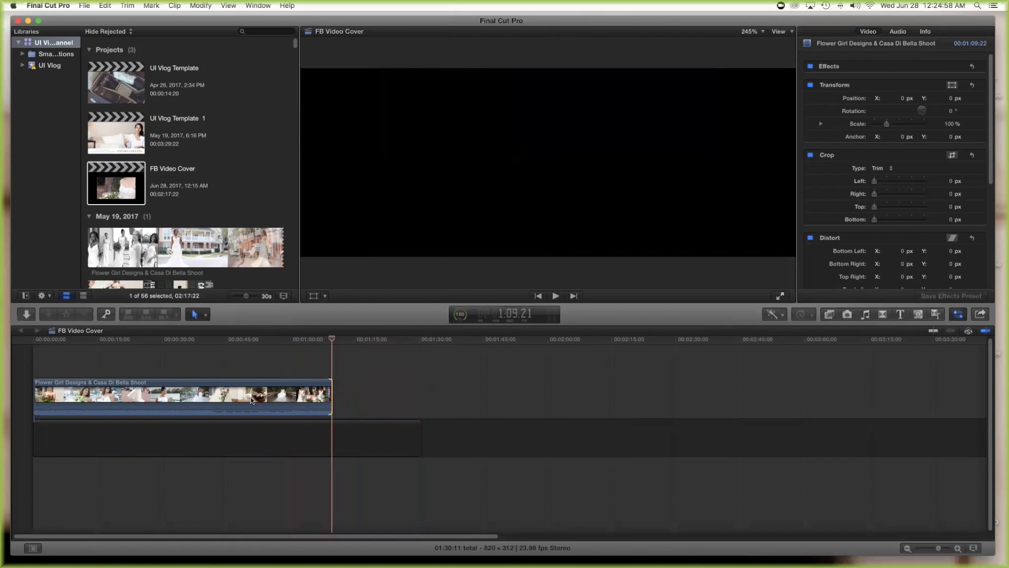
# Move the trimmed clip about 10 seconds later and extend the gap beneath it to 01:35:21
pyautogui.moveTo(252, 400); pyautogui.dragTo(296, 400)
pyautogui.moveTo(419, 444); pyautogui.dragTo(443, 446)
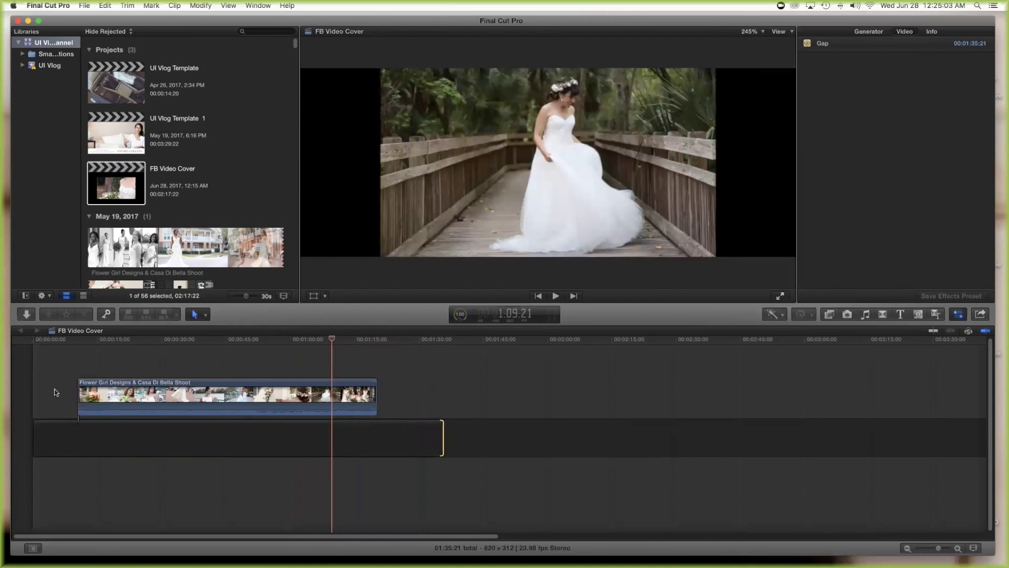
pyautogui.click(332, 392)
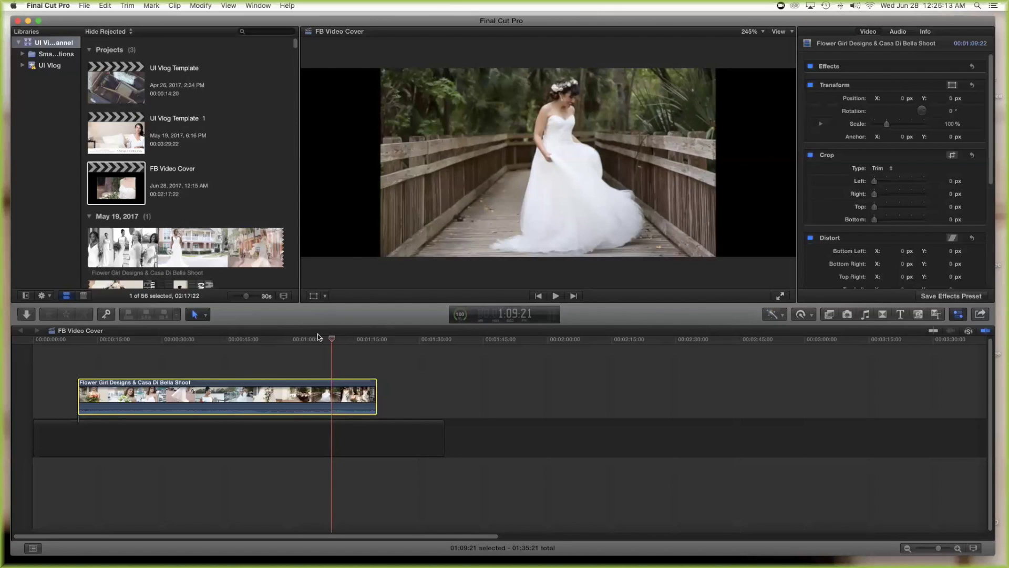
# Preview the clip up to about 41 seconds and scale it up to 164% to fill the frame width
pyautogui.click(33, 351)
pyautogui.moveTo(35, 343); pyautogui.dragTo(231, 377)
pyautogui.click(560, 296)
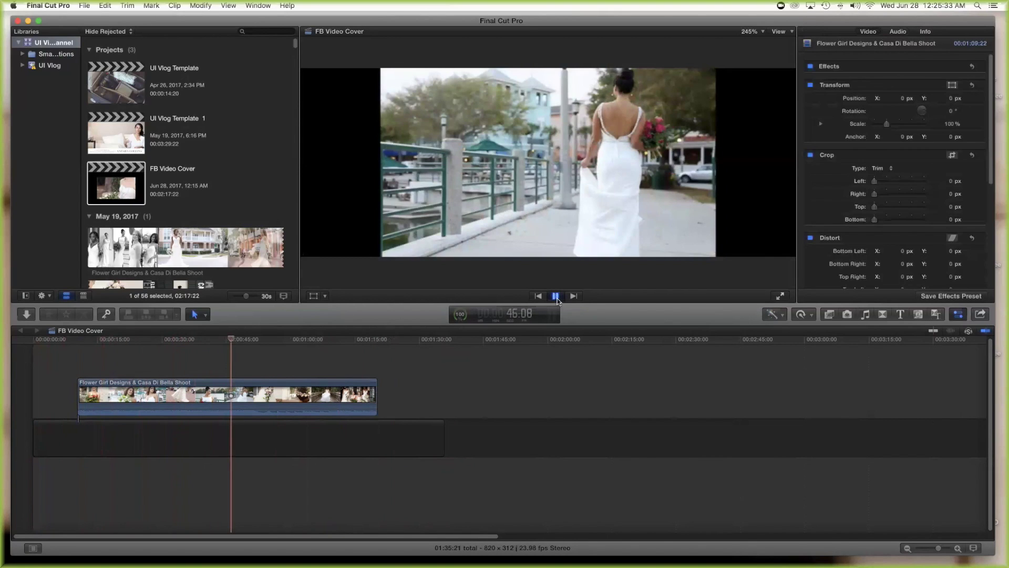
pyautogui.click(263, 412)
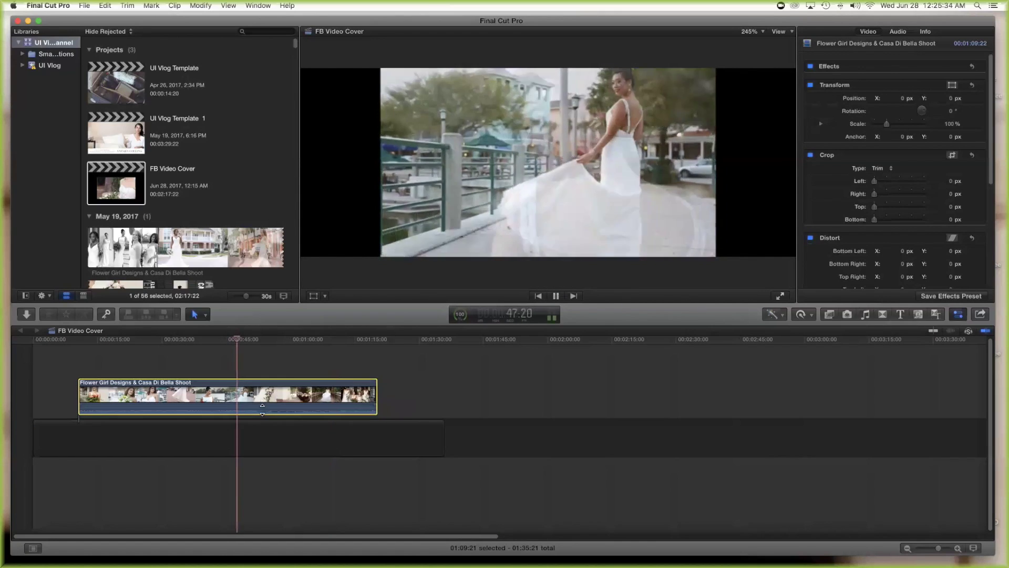
pyautogui.moveTo(239, 353); pyautogui.dragTo(198, 352)
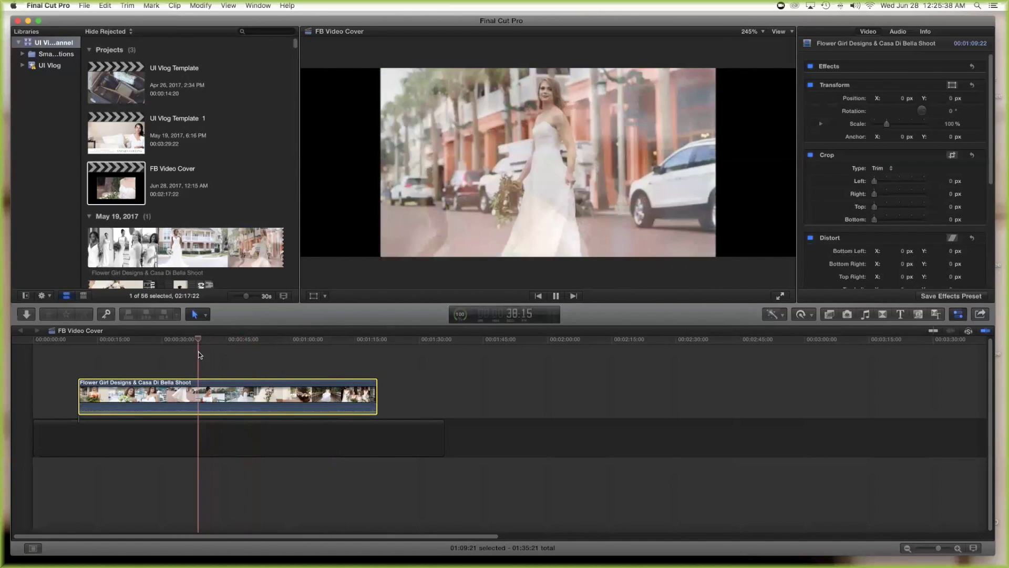
pyautogui.click(556, 297)
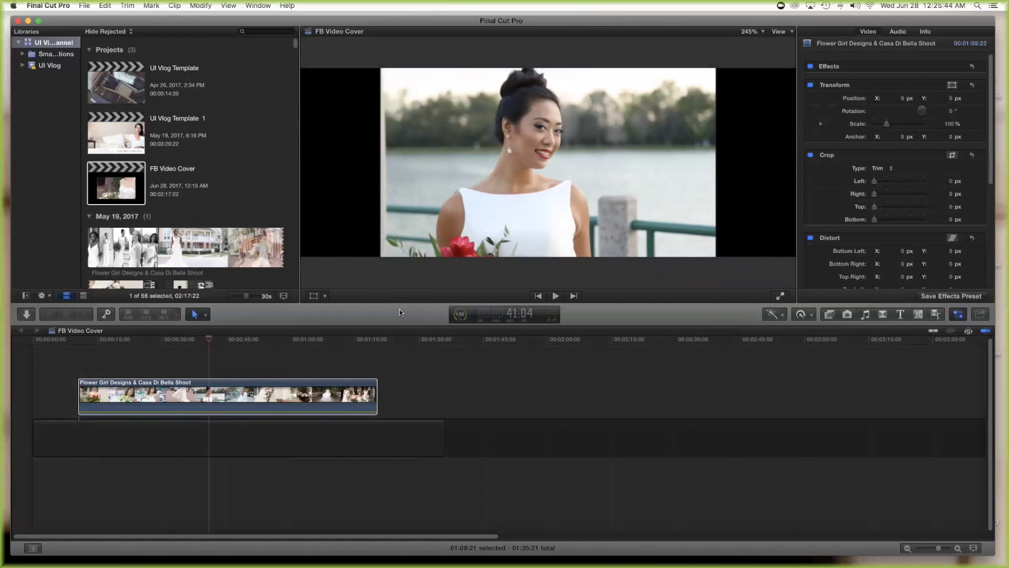
pyautogui.click(216, 404)
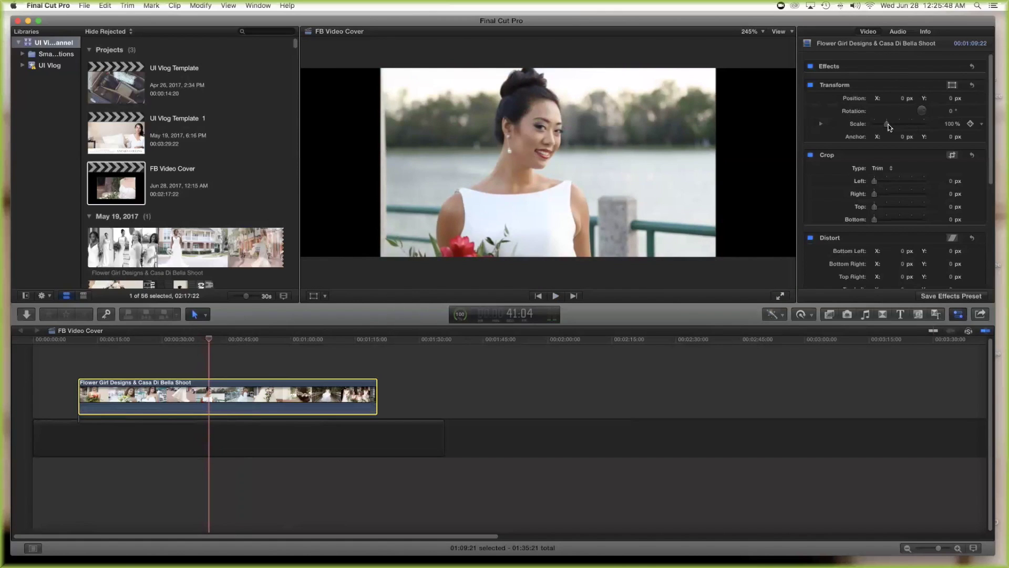
pyautogui.moveTo(886, 124); pyautogui.dragTo(895, 125)
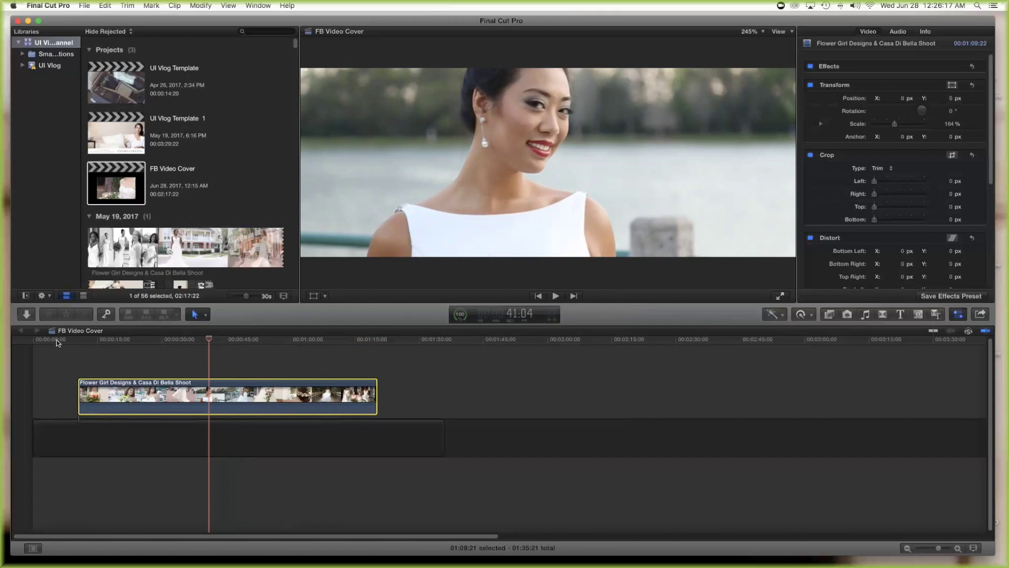
# Review the Master File export details for the project without exporting it
pyautogui.click(980, 314)
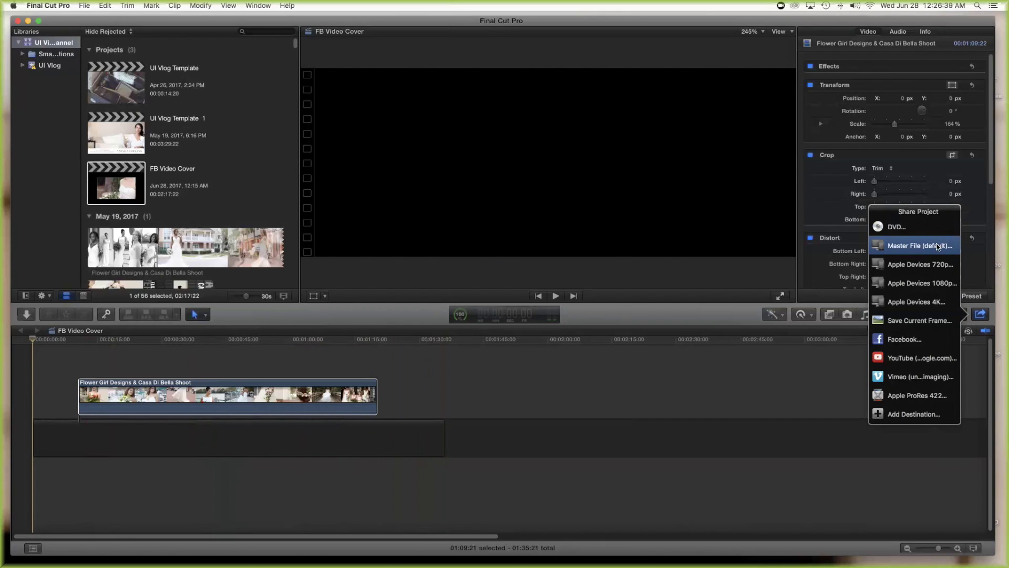
pyautogui.click(938, 246)
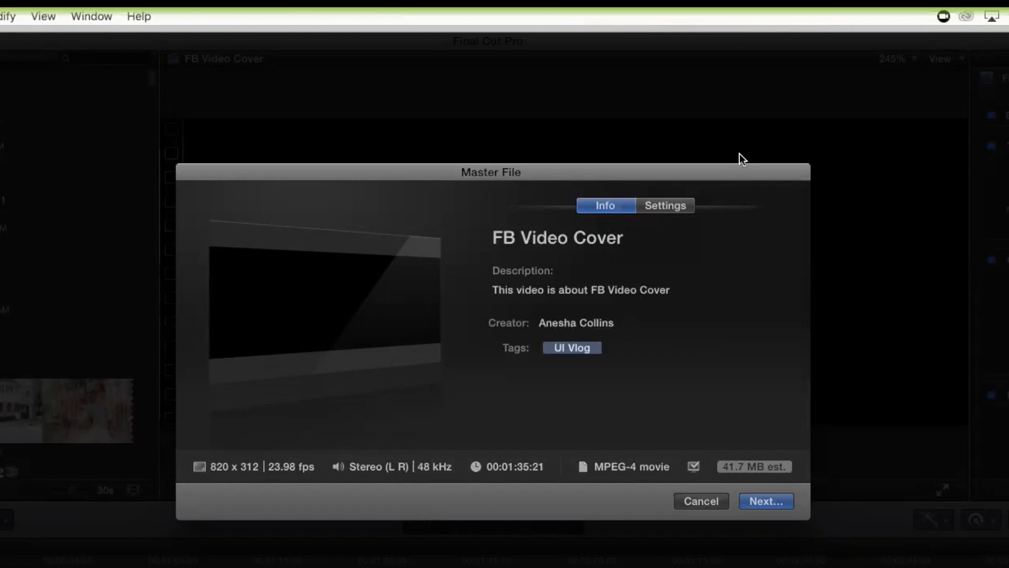
pyautogui.click(693, 502)
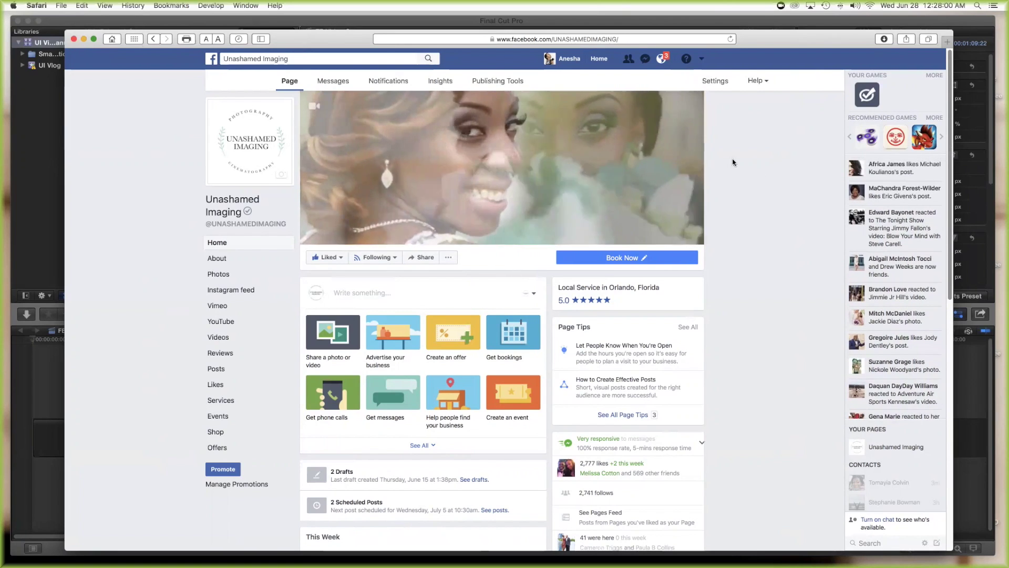
# Switch to the business's Facebook page in Safari and choose the third of its existing videos as the cover
pyautogui.click(334, 107)
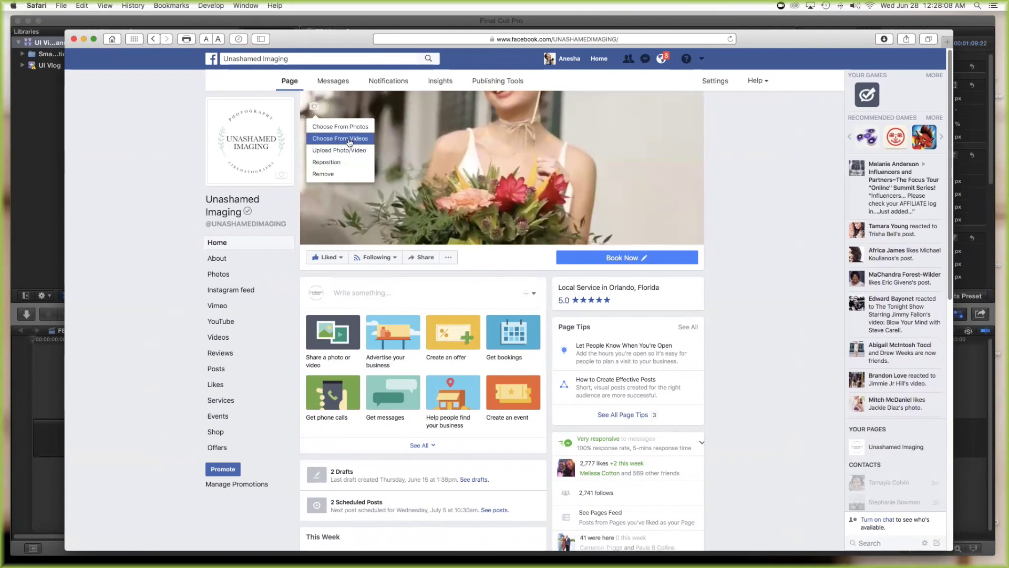
pyautogui.click(345, 142)
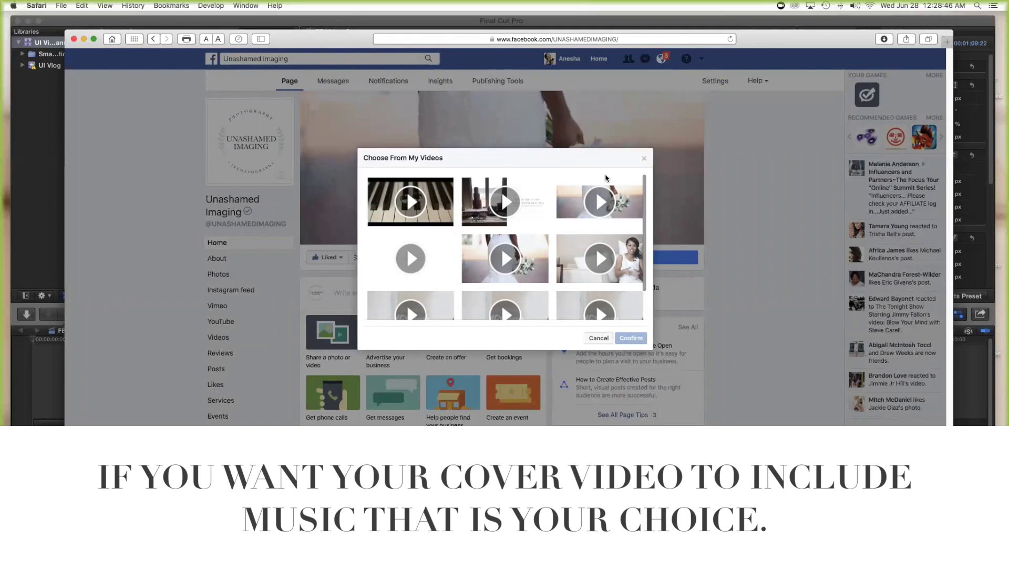
pyautogui.click(575, 191)
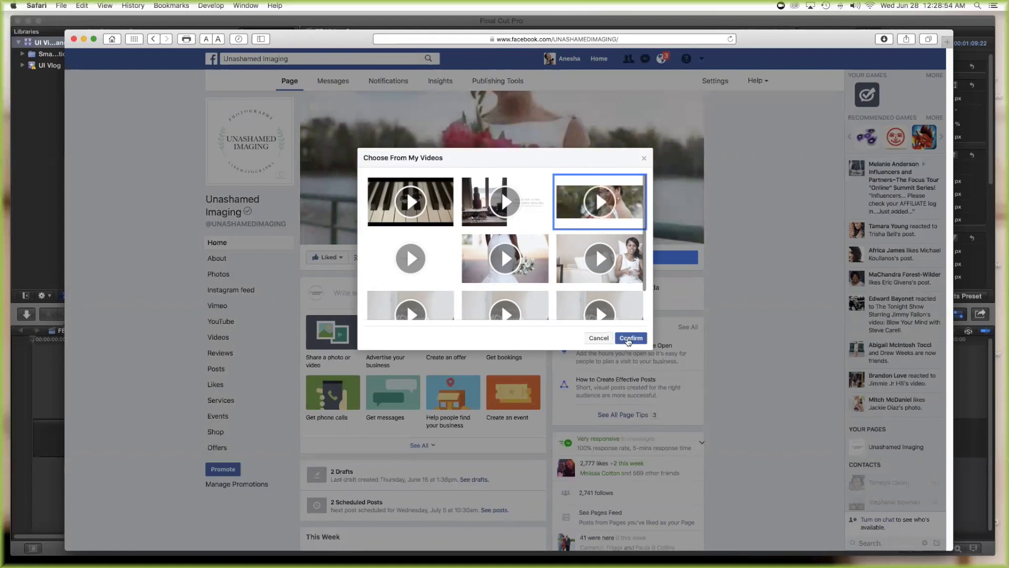
pyautogui.click(631, 338)
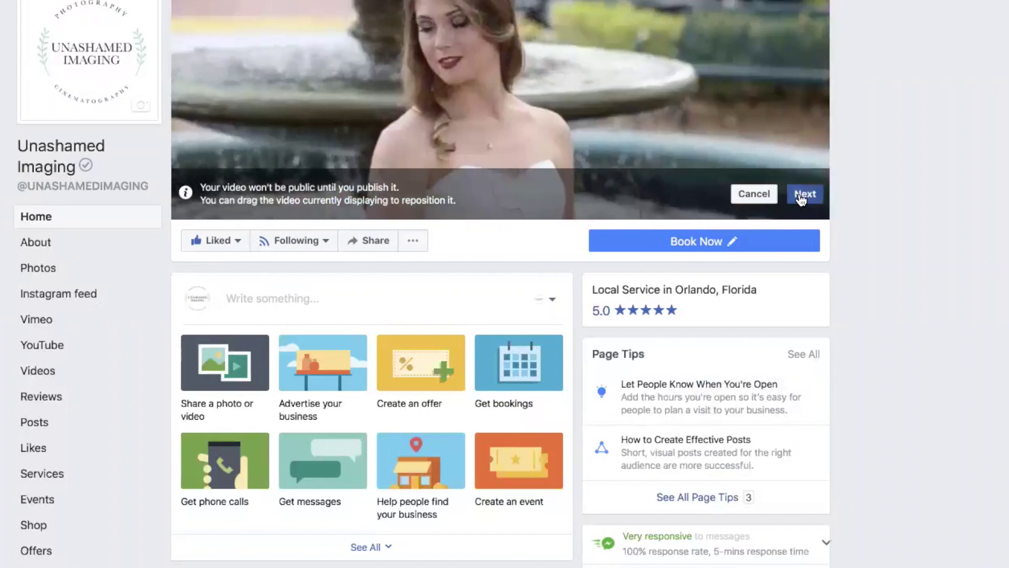
# Continue to the cover video's thumbnail selection, and cancel the cover change without publishing
pyautogui.click(801, 198)
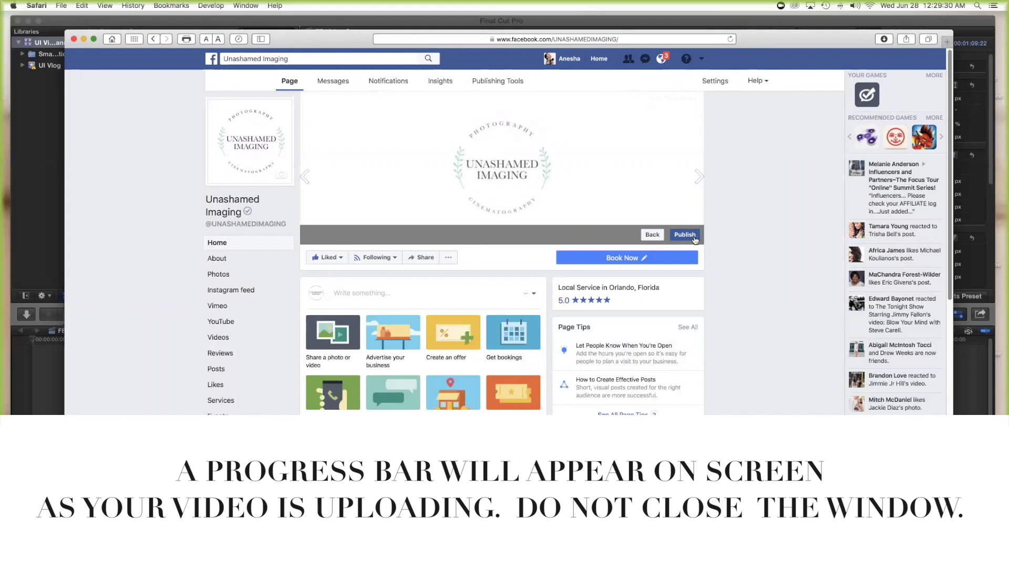
pyautogui.scroll(-1, 695, 239)
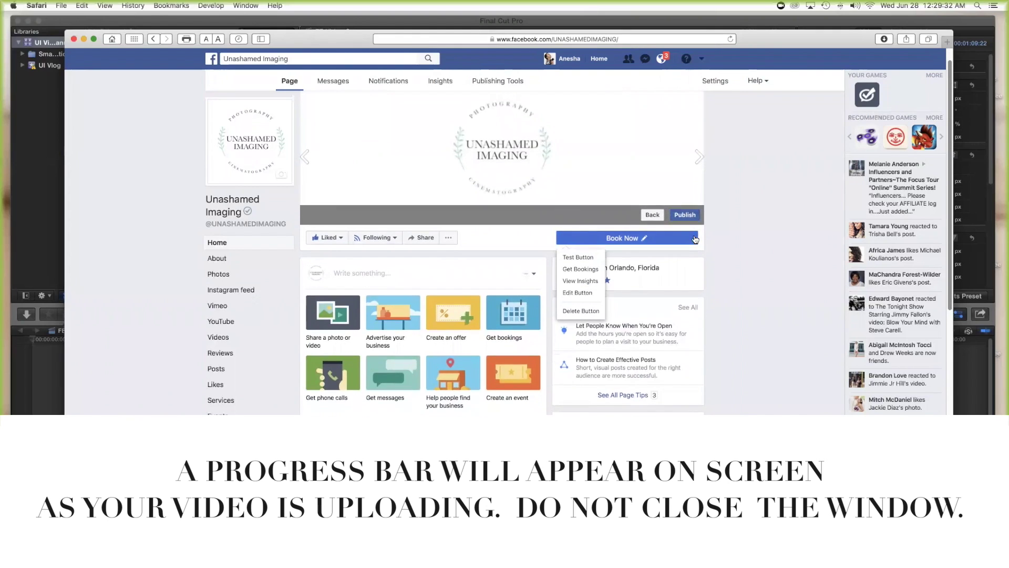
pyautogui.scroll(1, 683, 235)
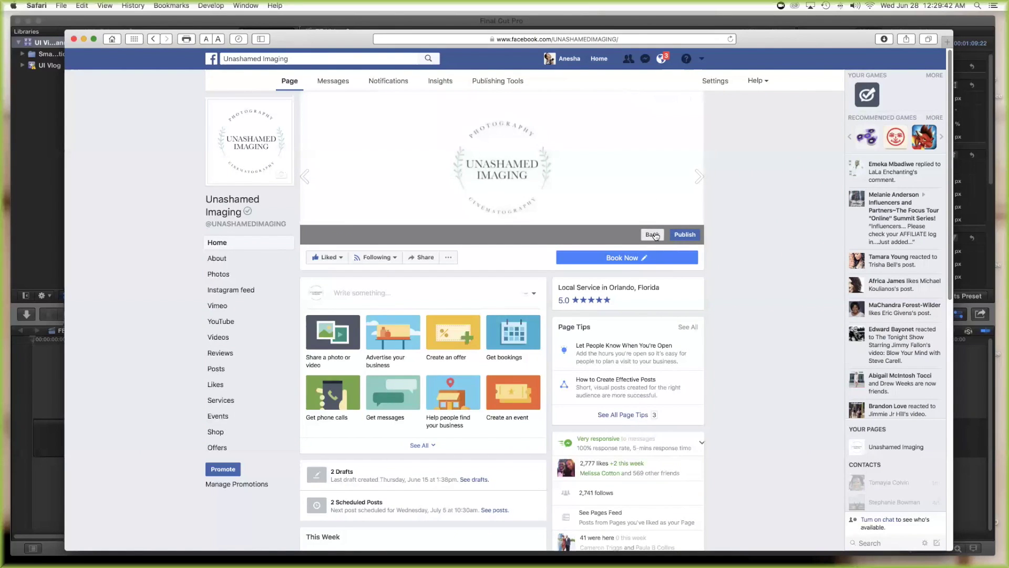
pyautogui.click(652, 234)
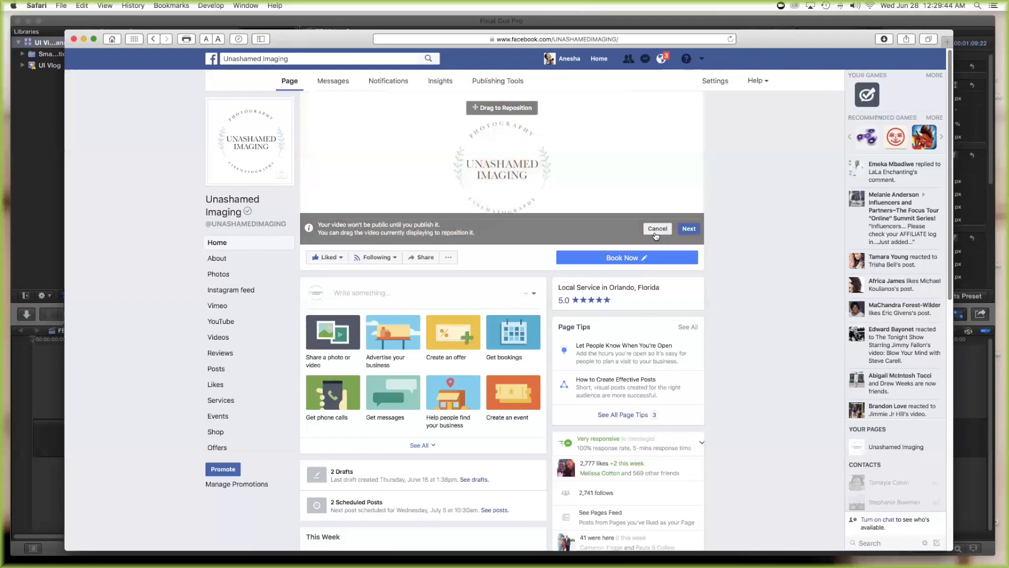
pyautogui.click(655, 231)
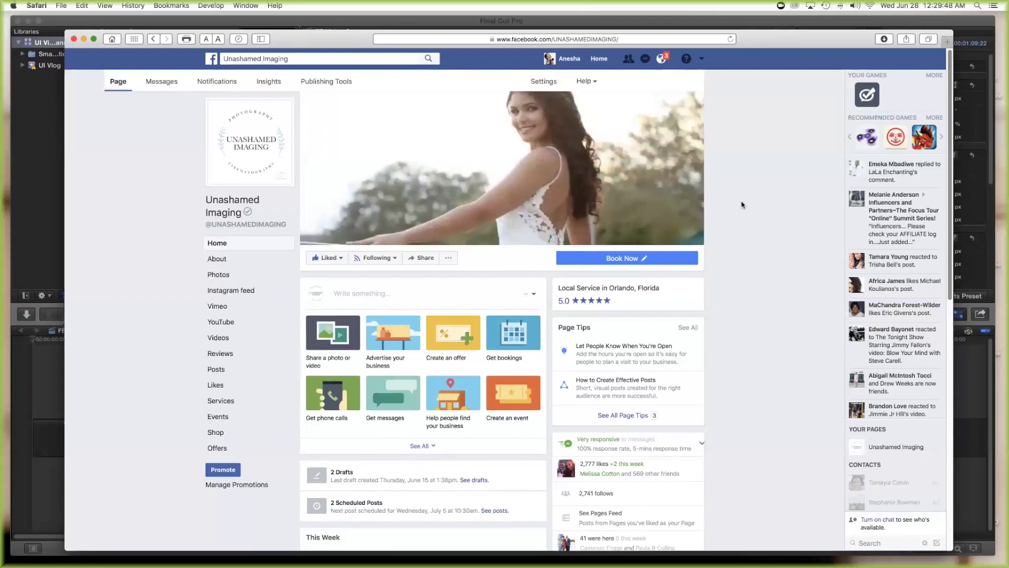
# Reload the Facebook page and inspect the current cover video and its quality options in the full player
pyautogui.rightClick(743, 174)
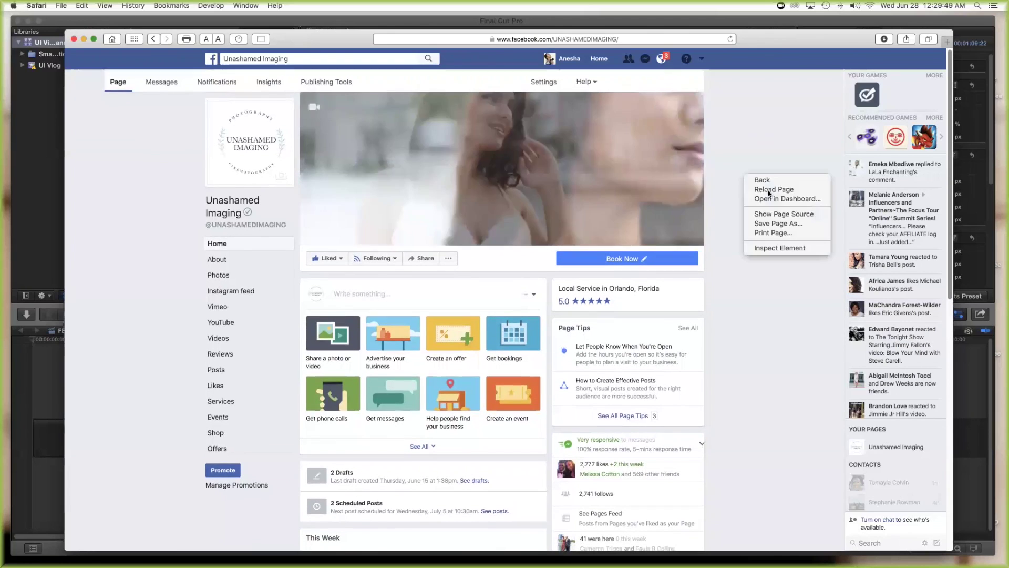
pyautogui.press('Return')
pyautogui.click(94, 39)
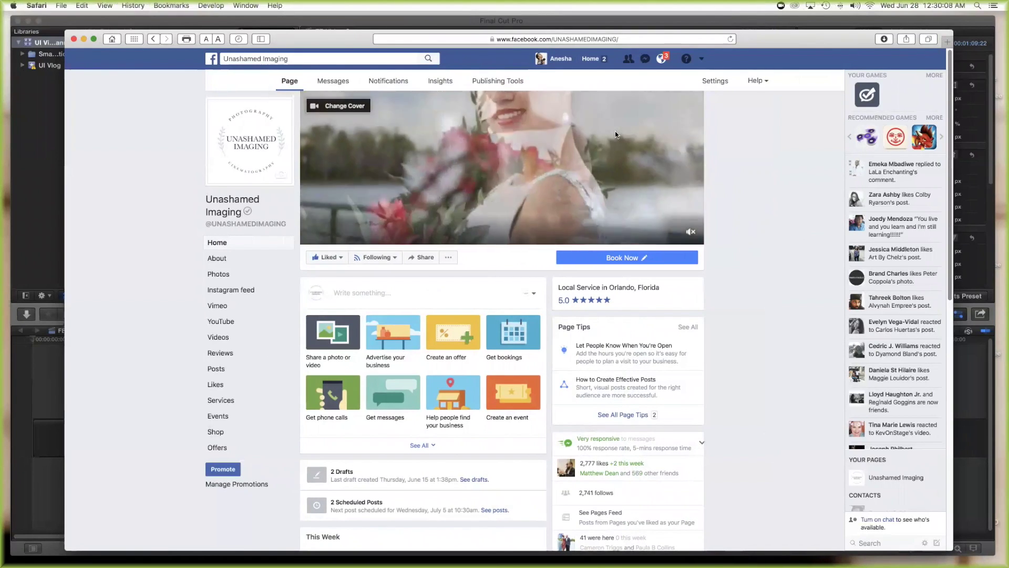
pyautogui.click(569, 130)
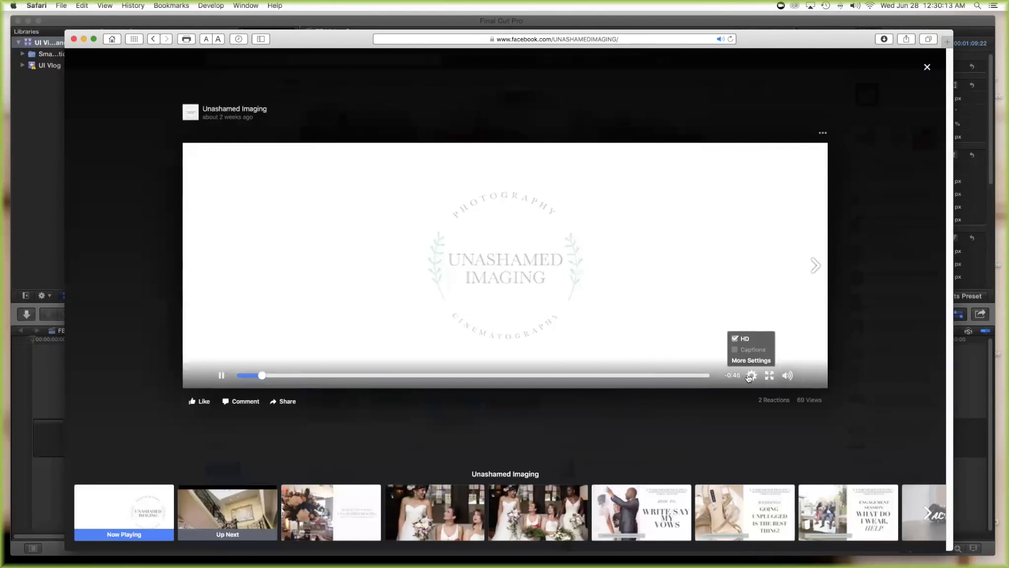
pyautogui.click(927, 68)
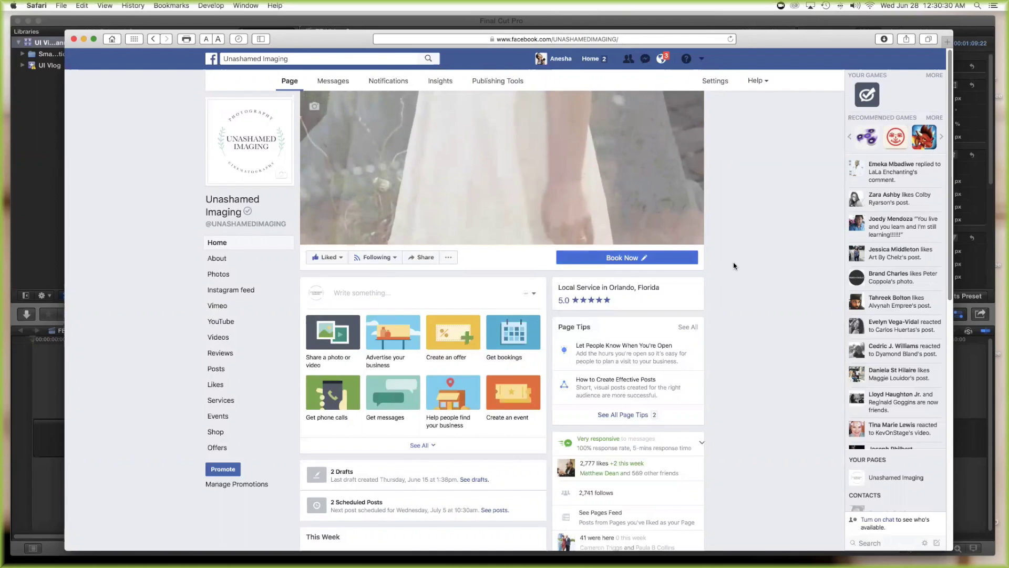
pyautogui.scroll(-1, 735, 265)
pyautogui.scroll(1, 734, 266)
pyautogui.moveTo(684, 194)
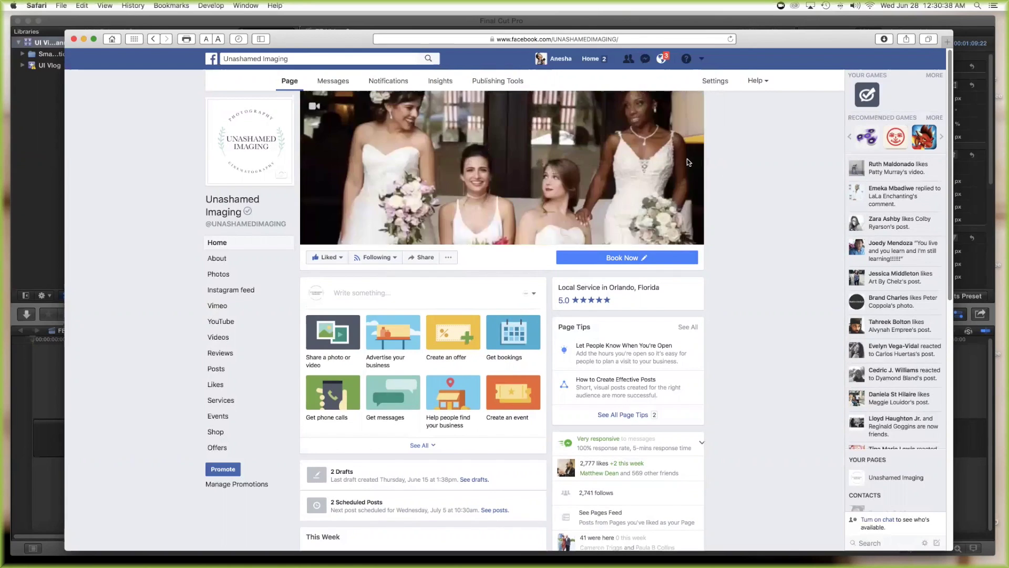
pyautogui.moveTo(347, 157)
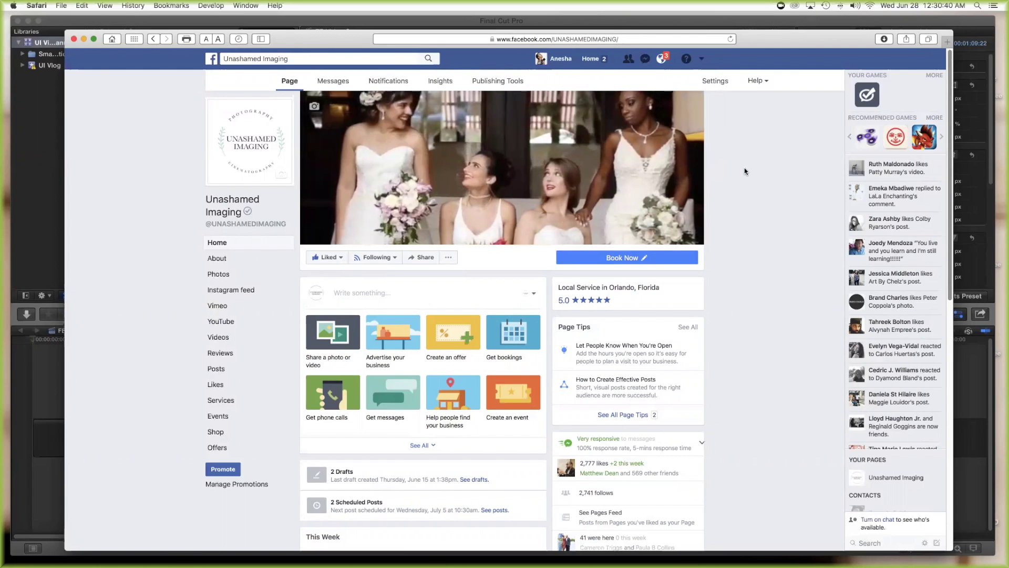